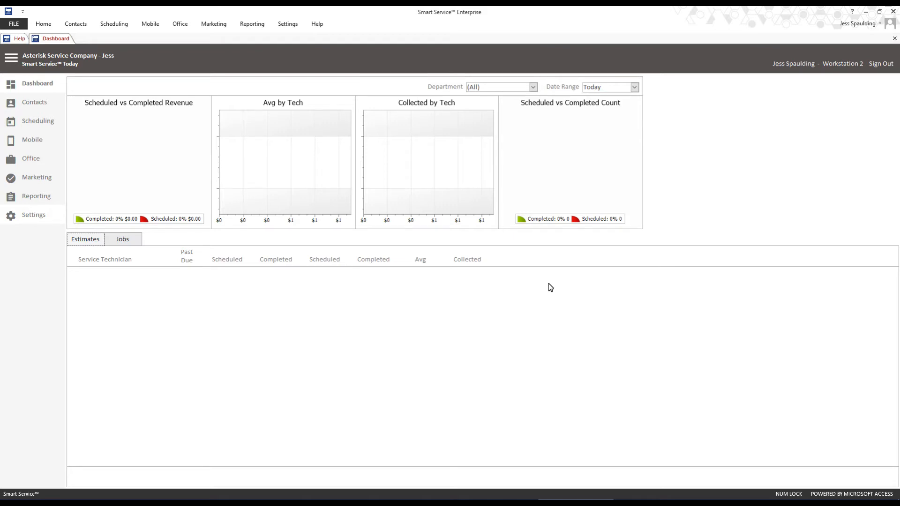
Turn on Limit Job Resend in the iFleet settings
left_click(51, 221)
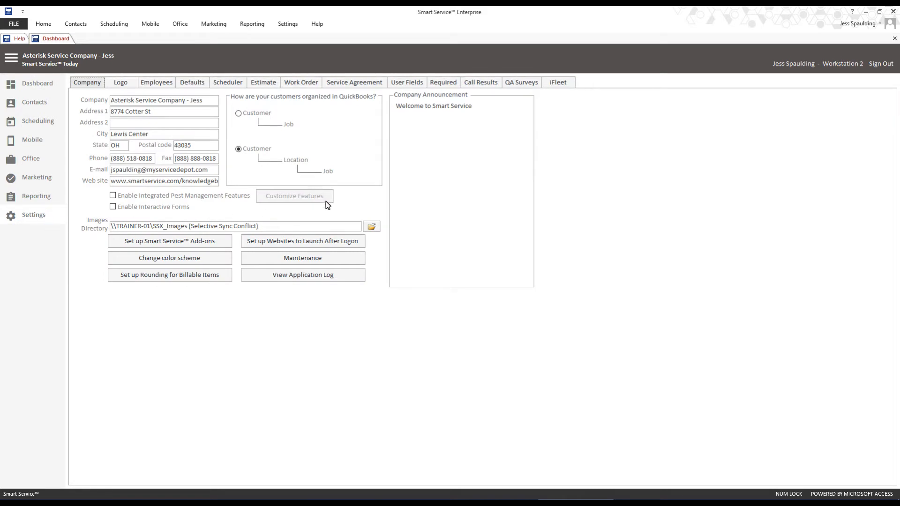
left_click(559, 83)
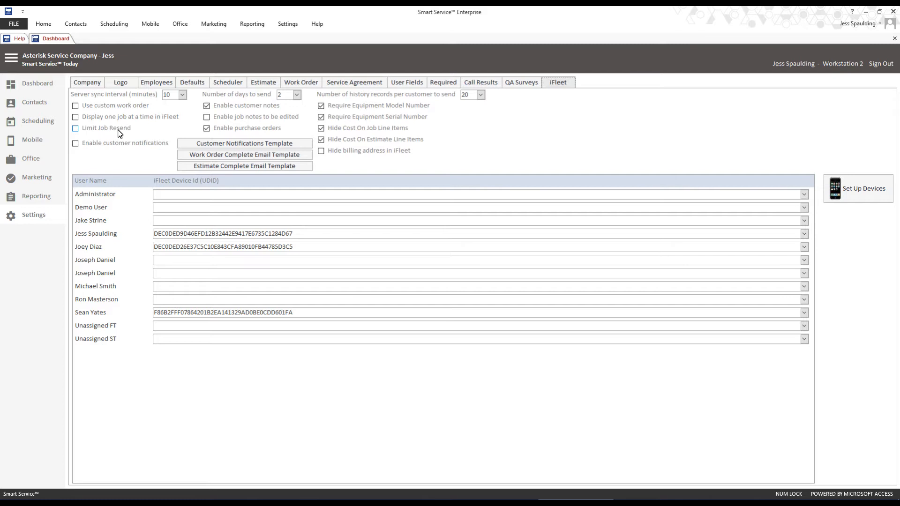
mouse_move(114, 135)
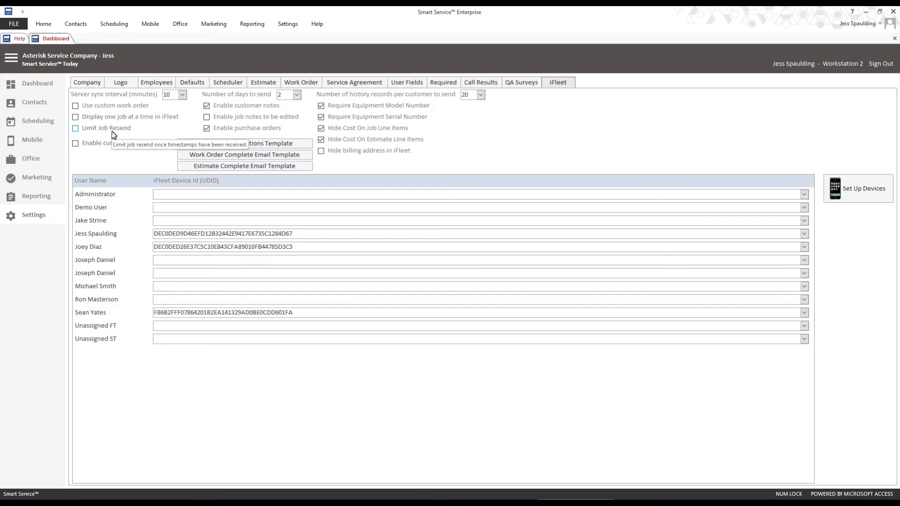
left_click(114, 135)
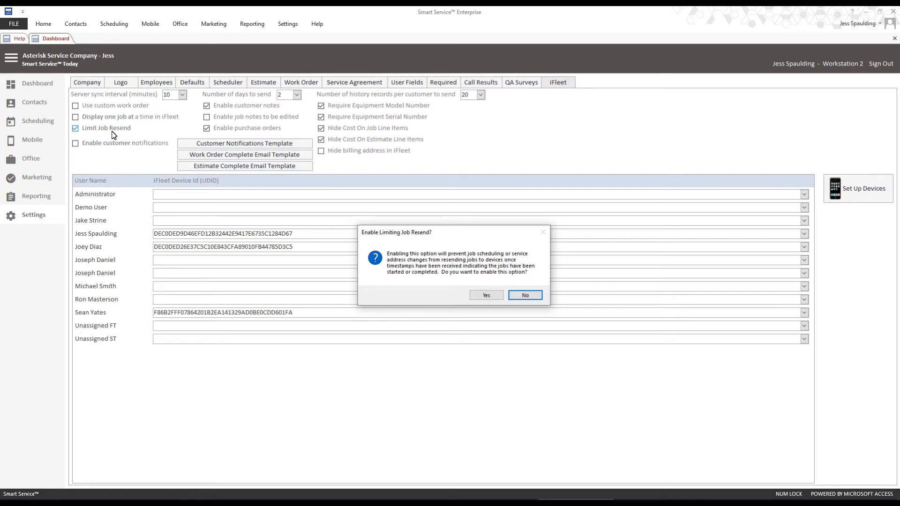
Confirm Yes to enable limiting job resend
left_click(487, 296)
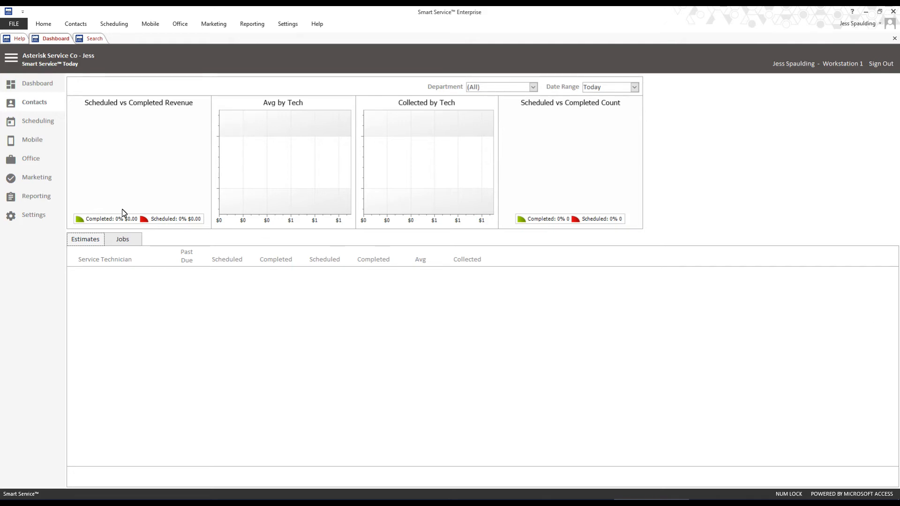
Show the help note for Enable automatic tax item in the Defaults settings
left_click(34, 215)
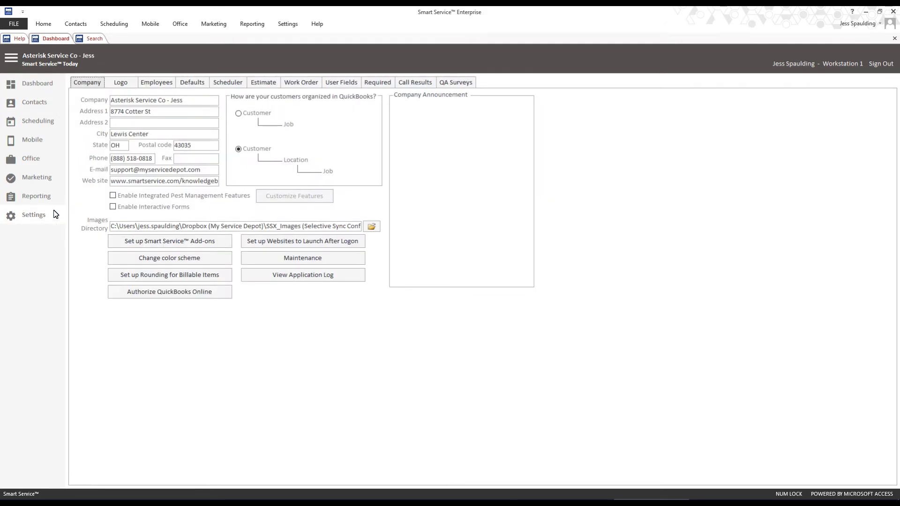
left_click(197, 87)
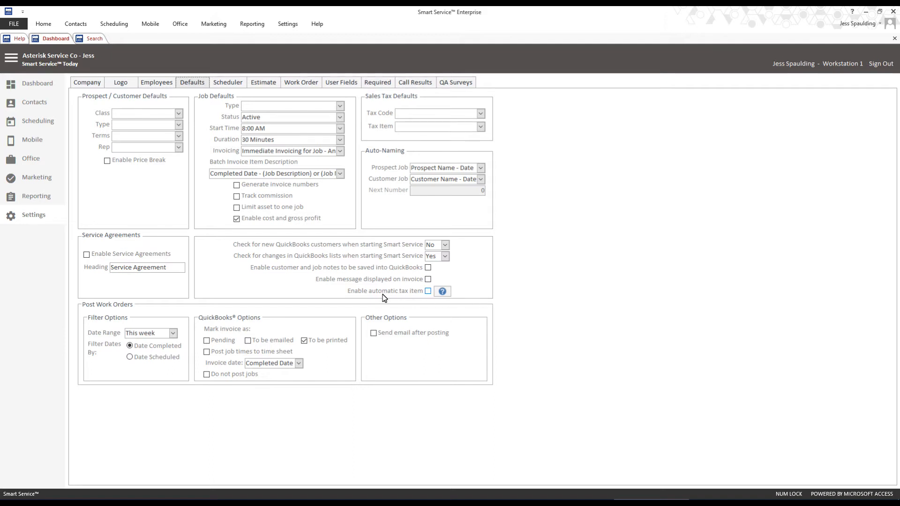
mouse_move(383, 297)
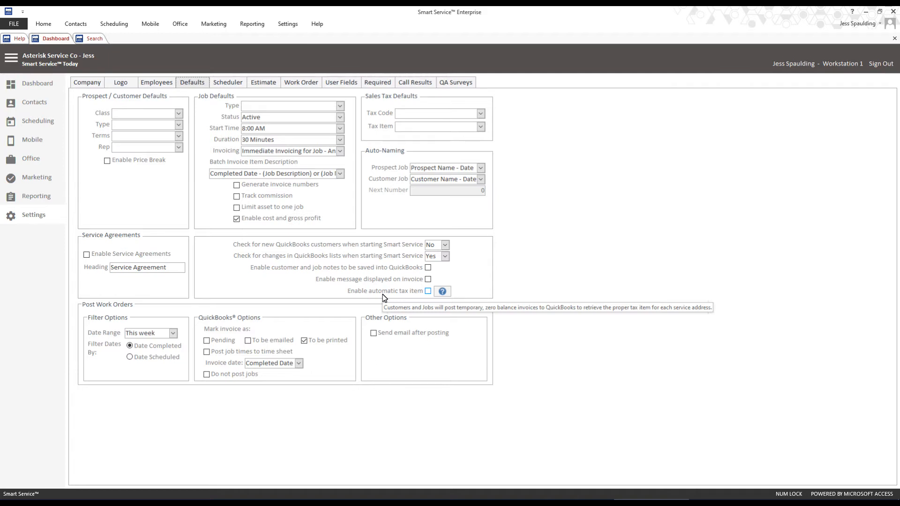
left_click(444, 296)
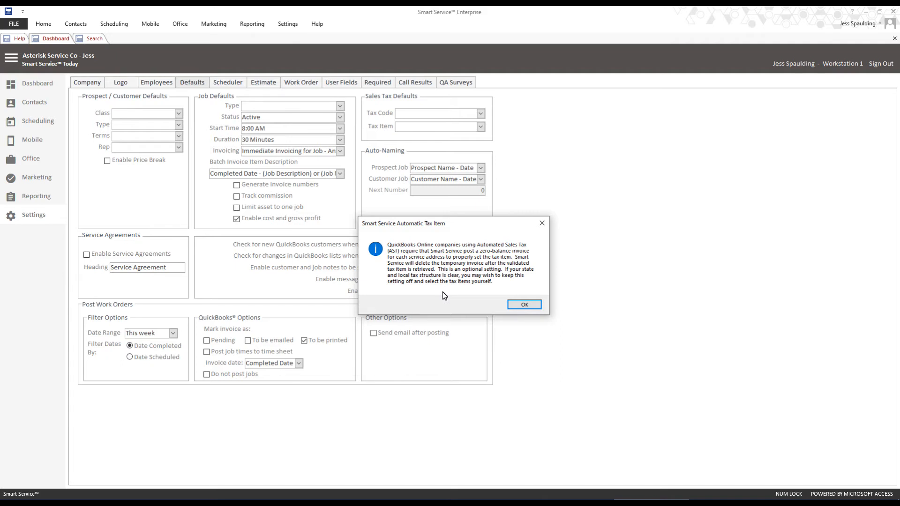
Dismiss the help, enable the automatic tax item, confirm, and acknowledge the close-tabs notice
left_click(525, 307)
left_click(428, 291)
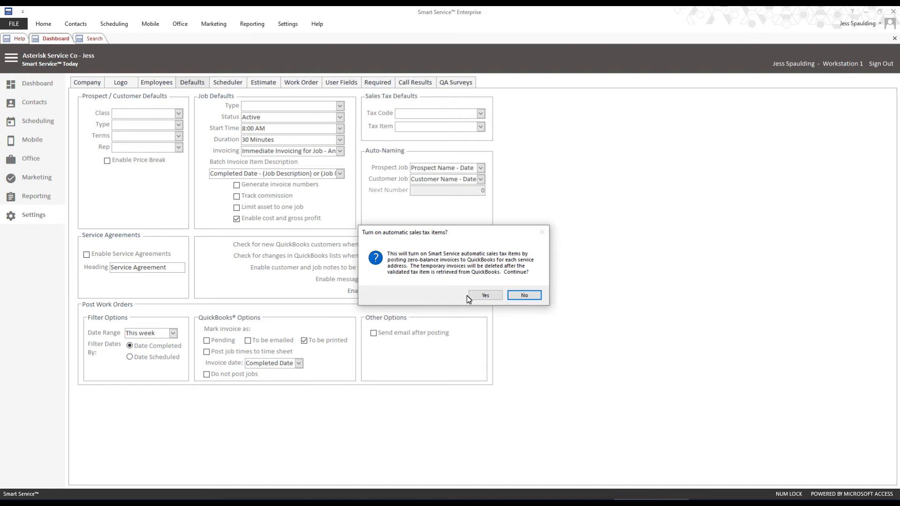
left_click(483, 296)
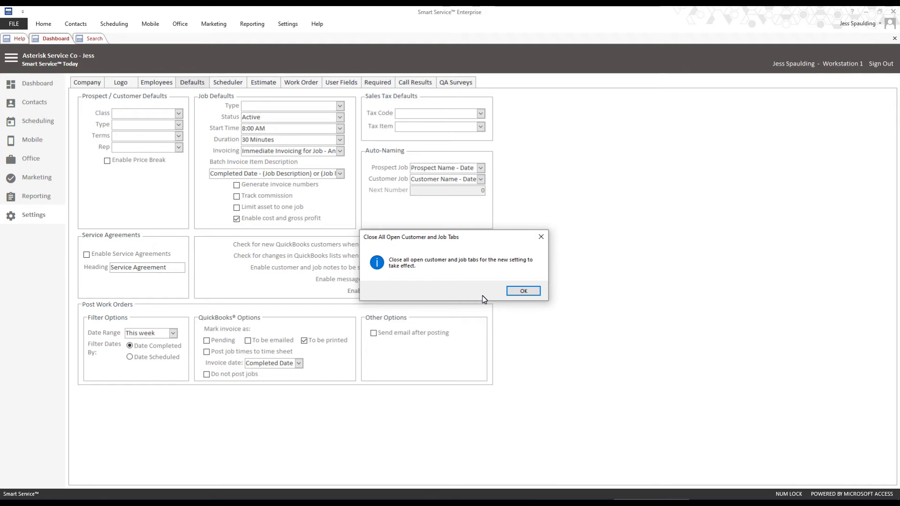
left_click(524, 291)
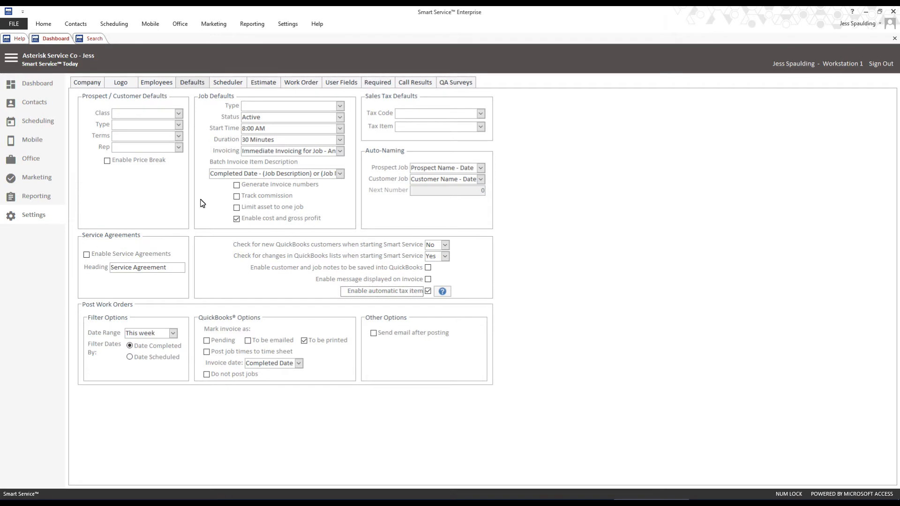
Open a customer record from the Search list, showing tax item OH-Franklin-25000
left_click(48, 89)
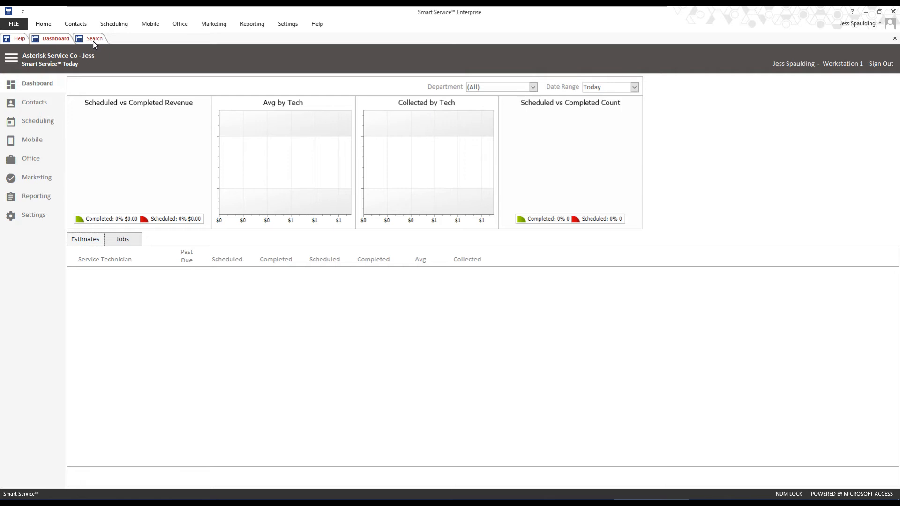
left_click(94, 40)
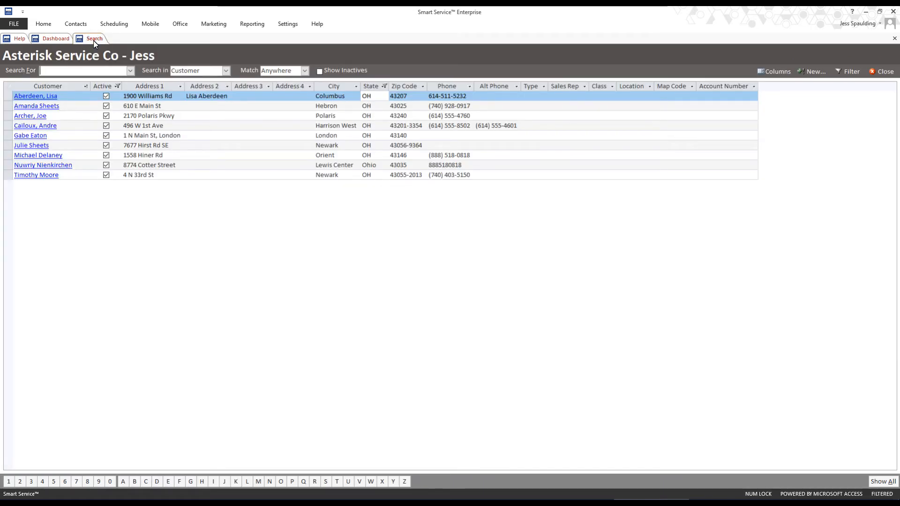
left_click(52, 128)
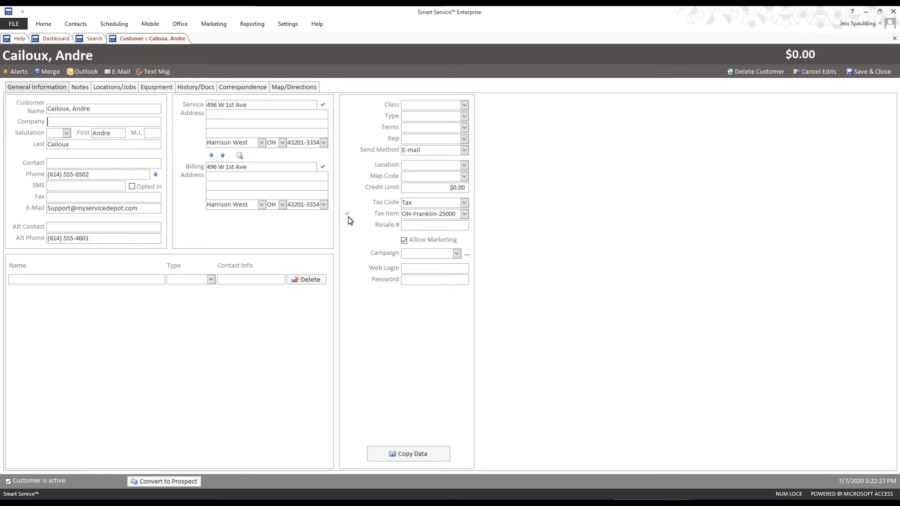
Retrieve the customer's automated sales tax item again and confirm with Yes
left_click(455, 213)
left_click(348, 216)
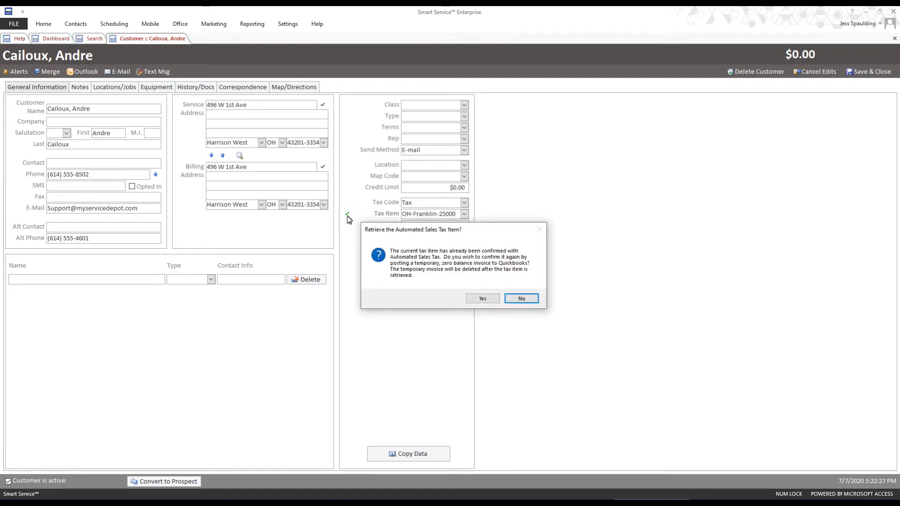
left_click(481, 298)
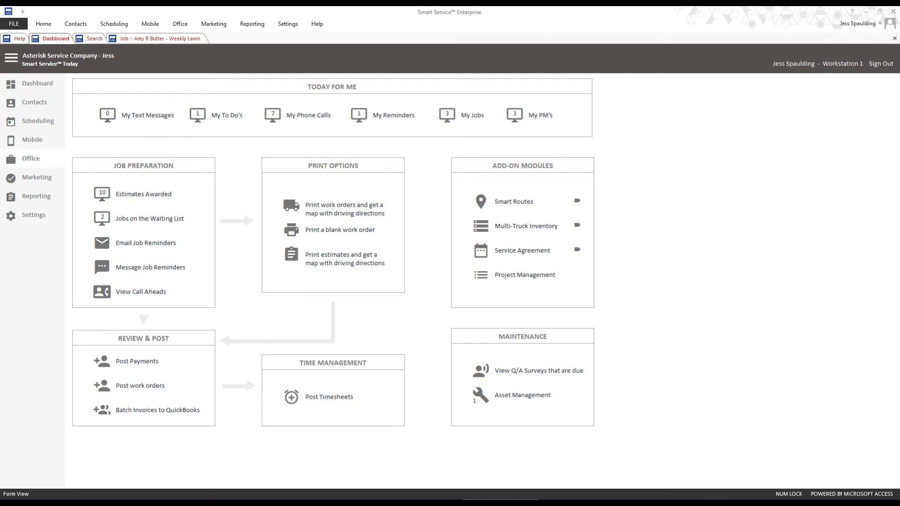
Review the Weekly Lawn job's items, weekly Wednesday schedule ending 07/29/20, and its payments
left_click(171, 41)
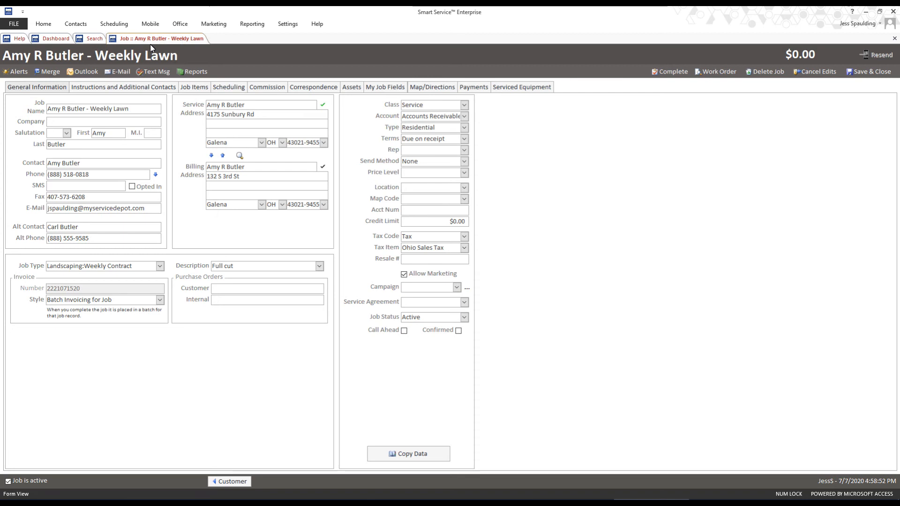
left_click(113, 300)
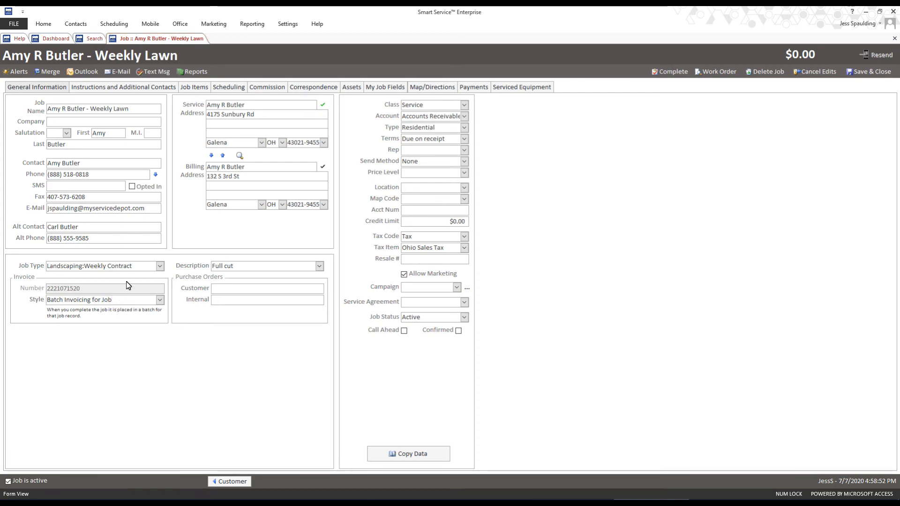
left_click(194, 88)
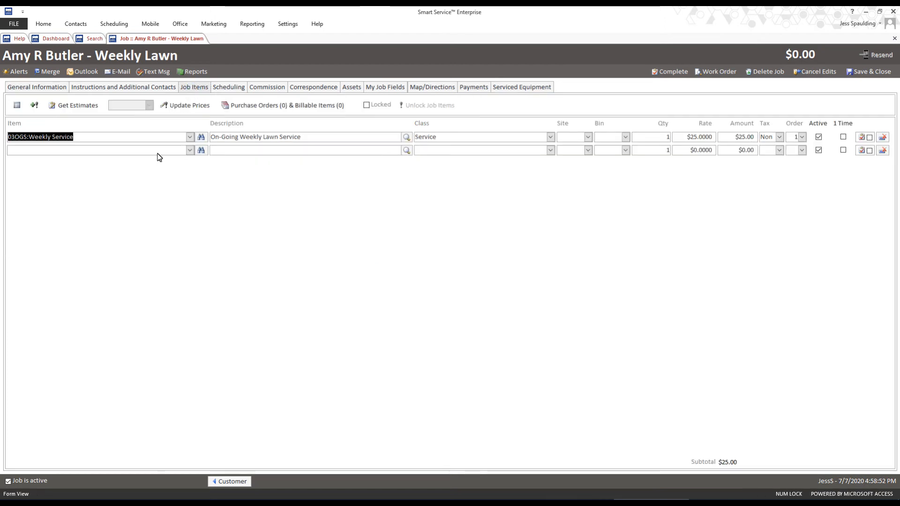
left_click(218, 88)
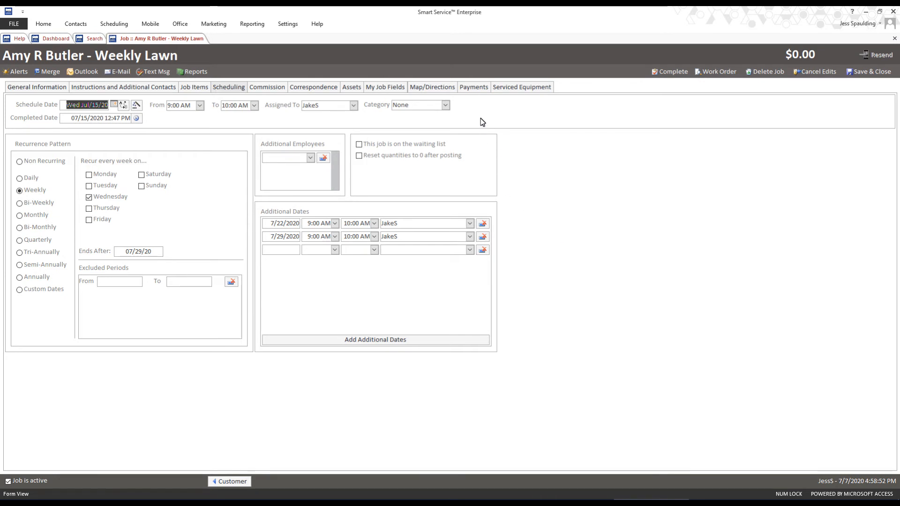
left_click(475, 89)
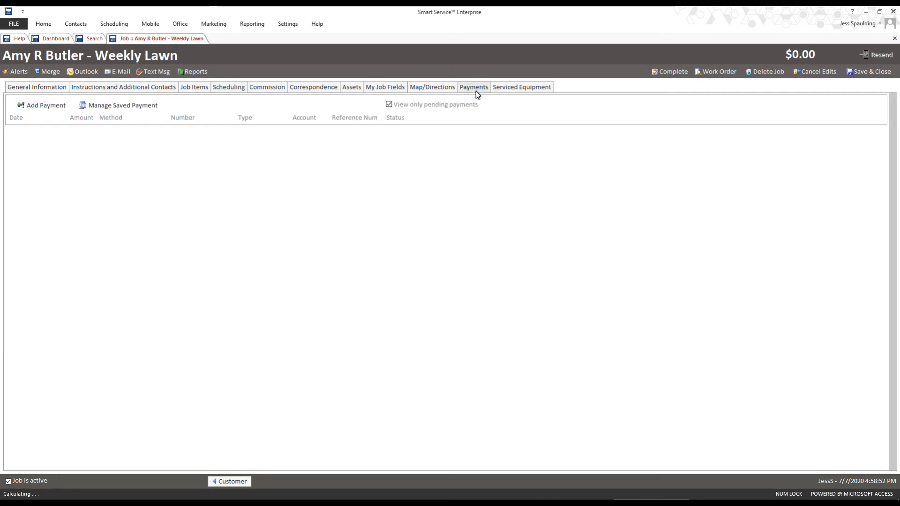
Add a $25.00 Other Check payment, Trans # 1253, memo 'Weekly Service Paid in Full'
left_click(53, 107)
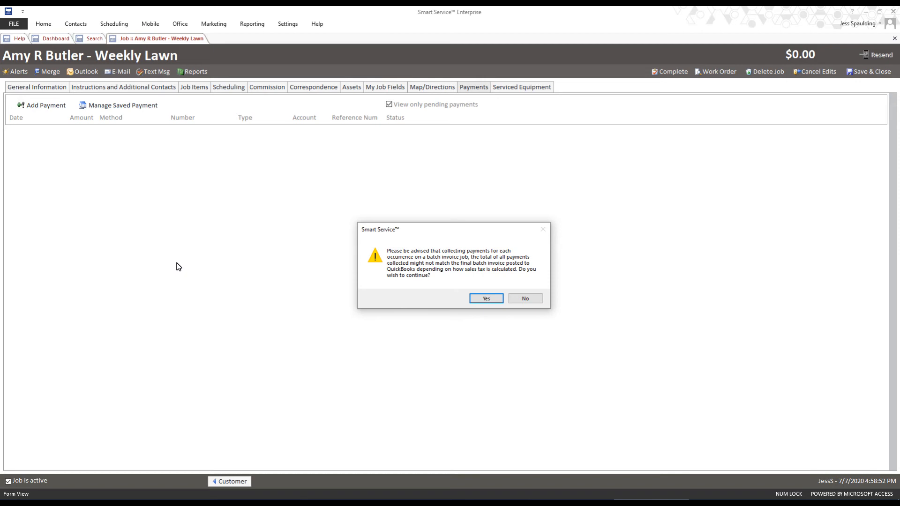
left_click(474, 300)
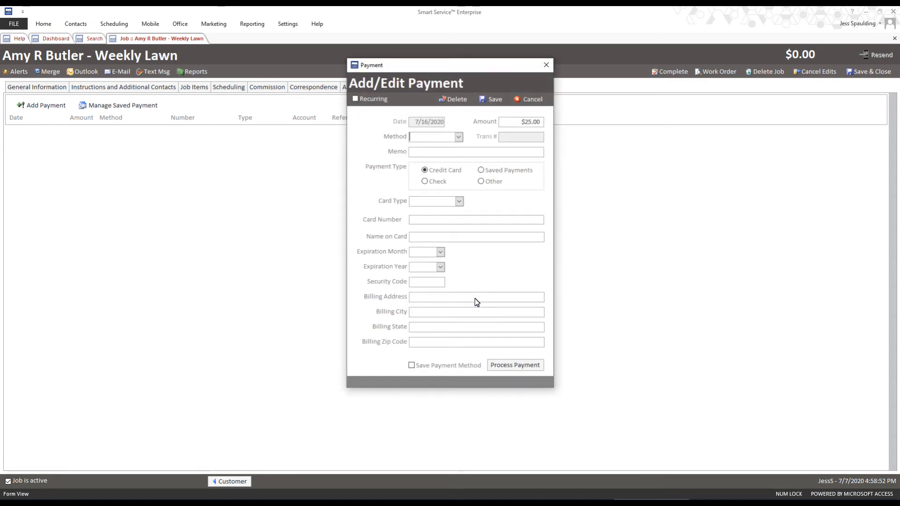
left_click(481, 182)
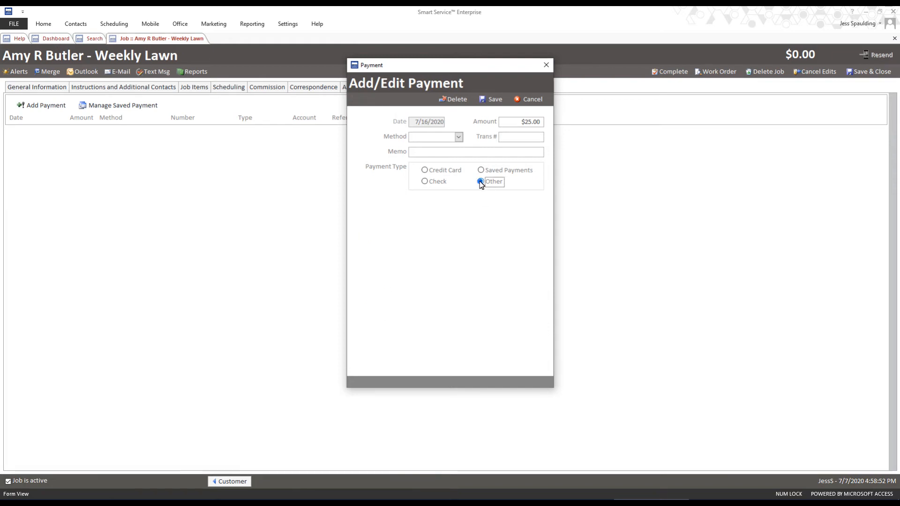
left_click(458, 136)
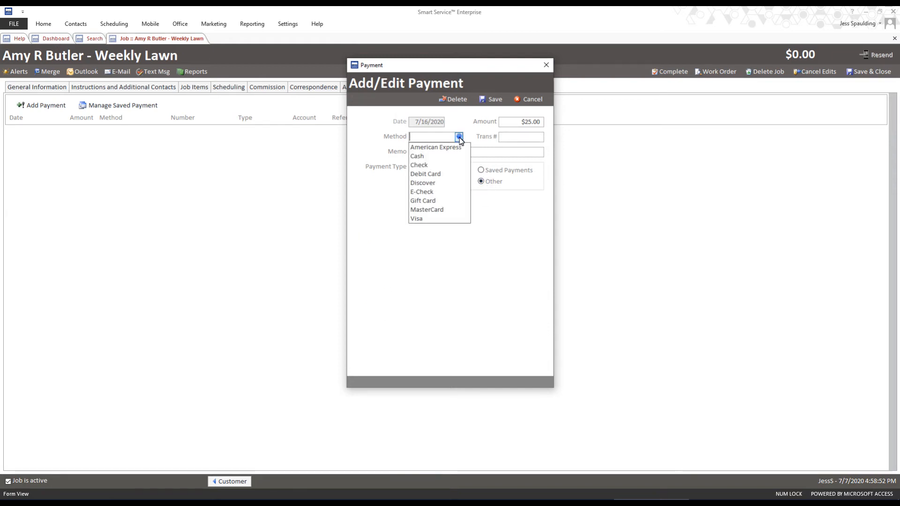
left_click(436, 165)
left_click(510, 136)
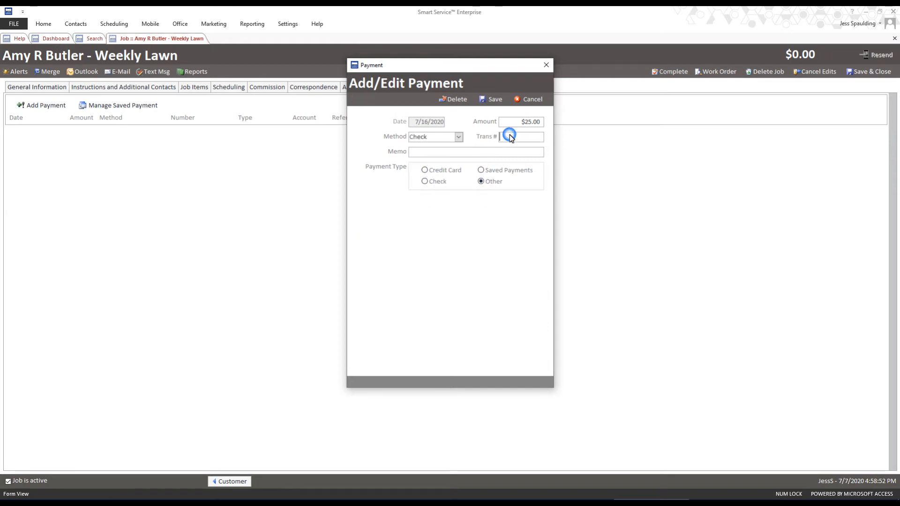
type("1253")
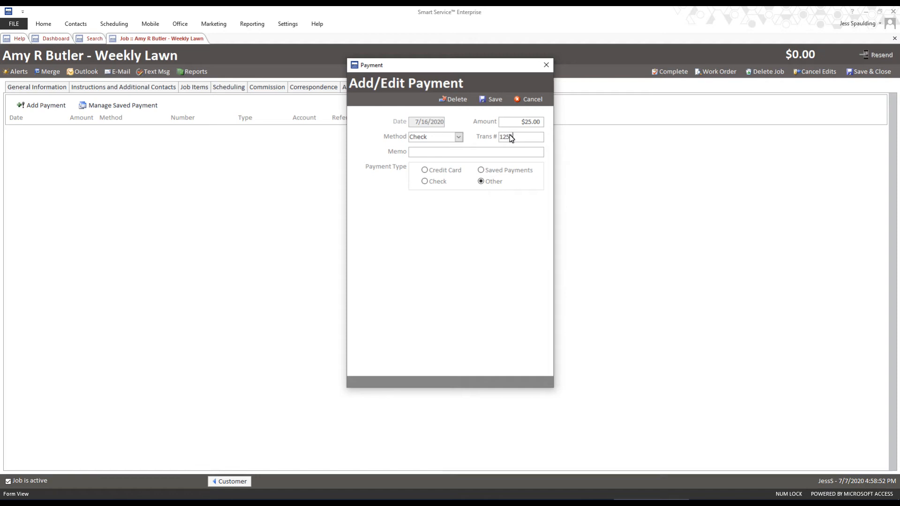
left_click(504, 151)
type("Weekly Service Paid in Full")
left_click(492, 102)
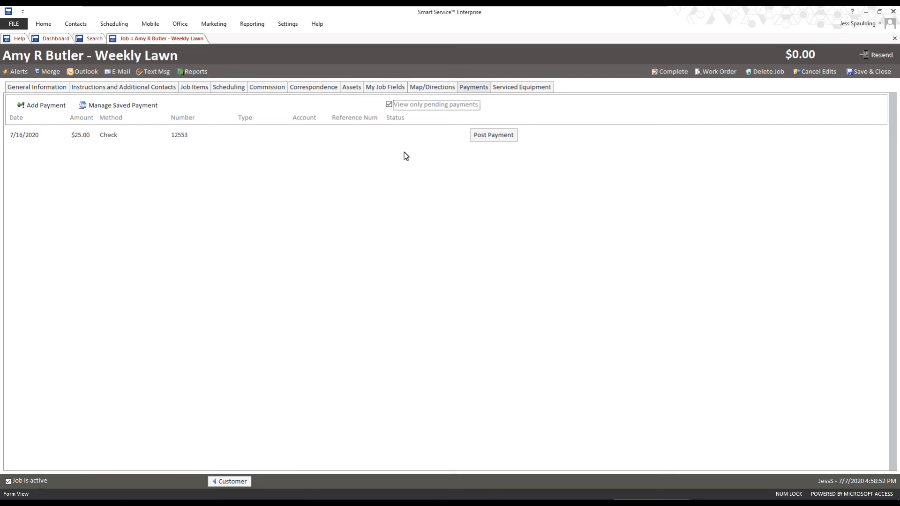
Complete and post the Weekly Lawn work order, then bring up the Batch Invoices list
left_click(656, 77)
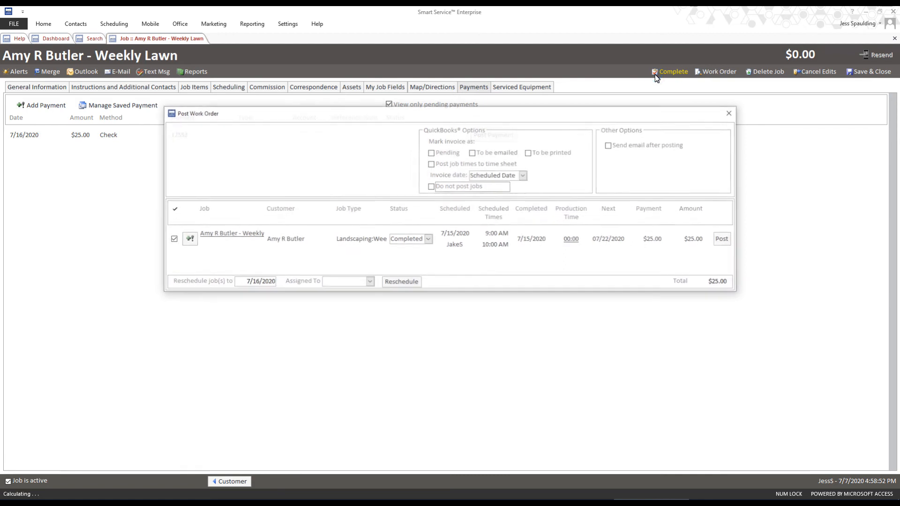
left_click(722, 239)
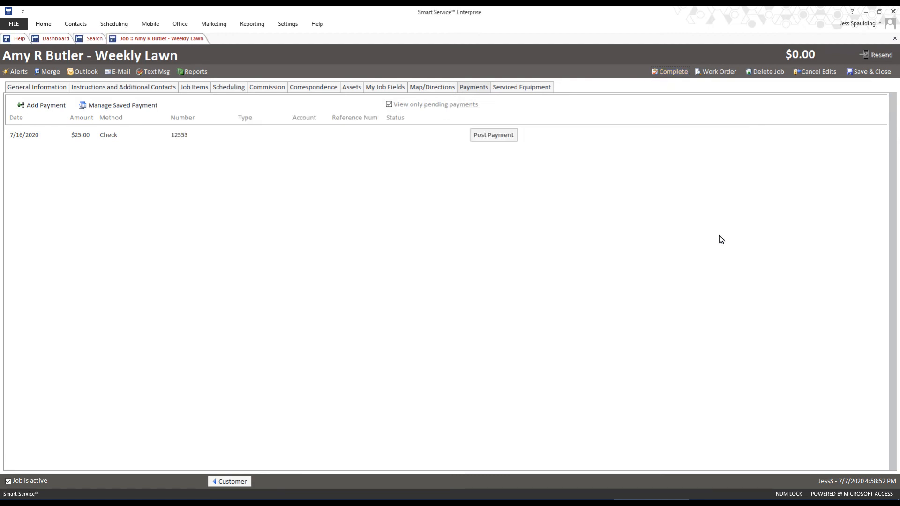
left_click(237, 89)
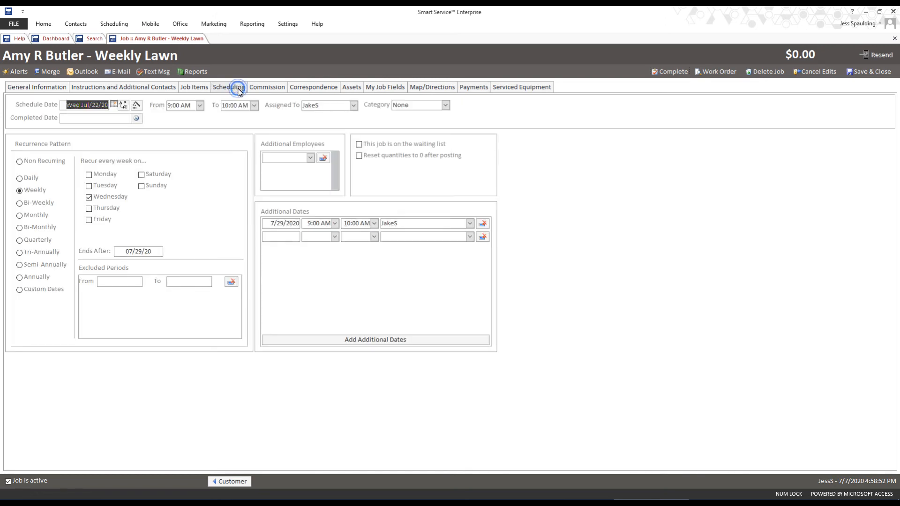
left_click(58, 40)
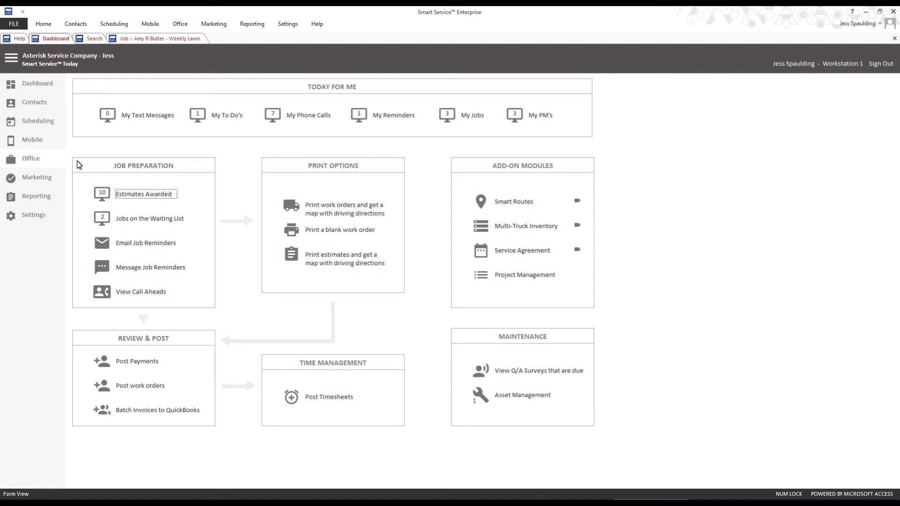
left_click(164, 411)
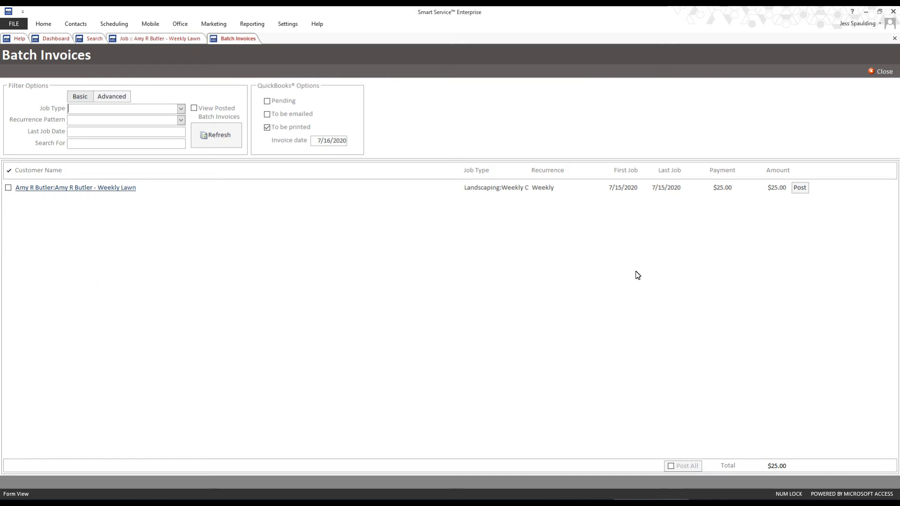
Check the Weekly Lawn history, post its batch invoice, and return to the customer record
left_click(129, 188)
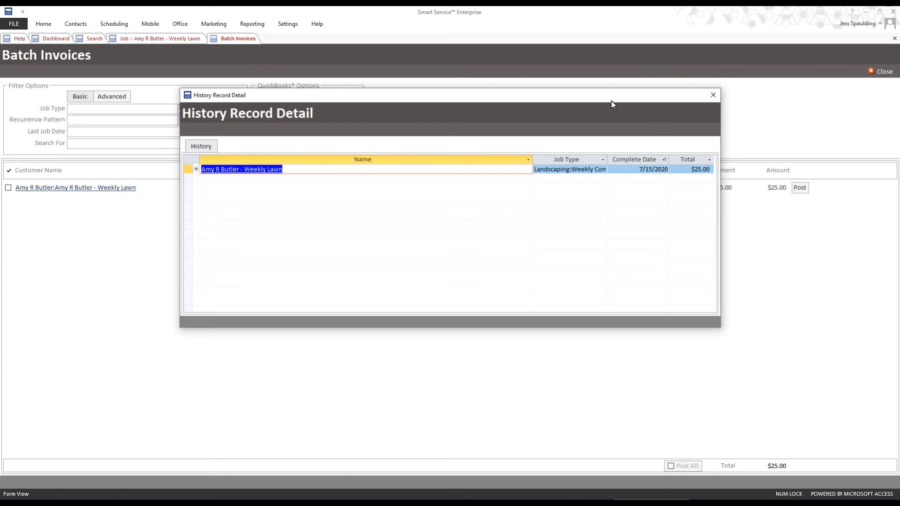
left_click(710, 97)
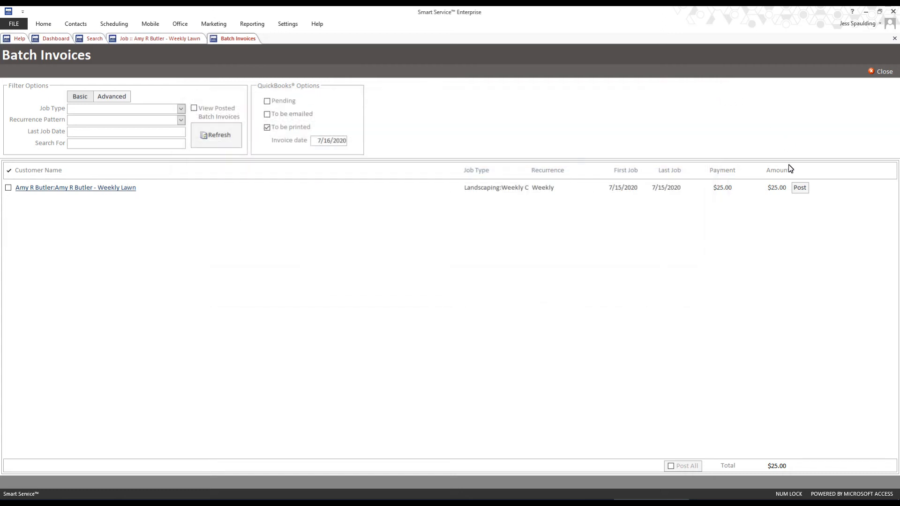
left_click(800, 188)
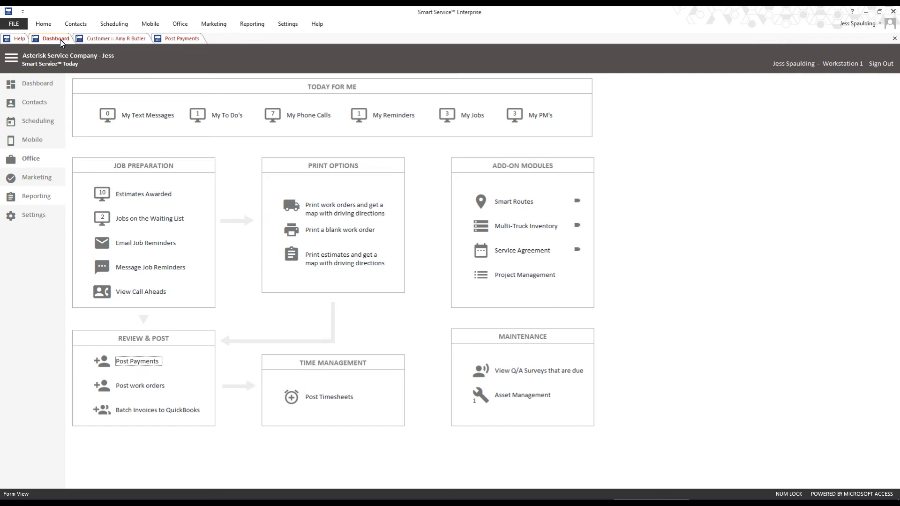
left_click(100, 41)
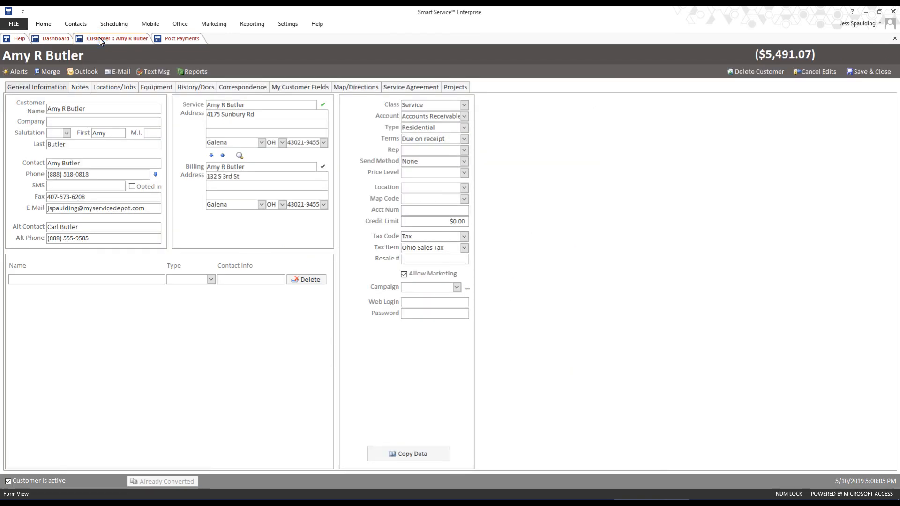
Start copying the customer's data with every standard field selected
left_click(411, 458)
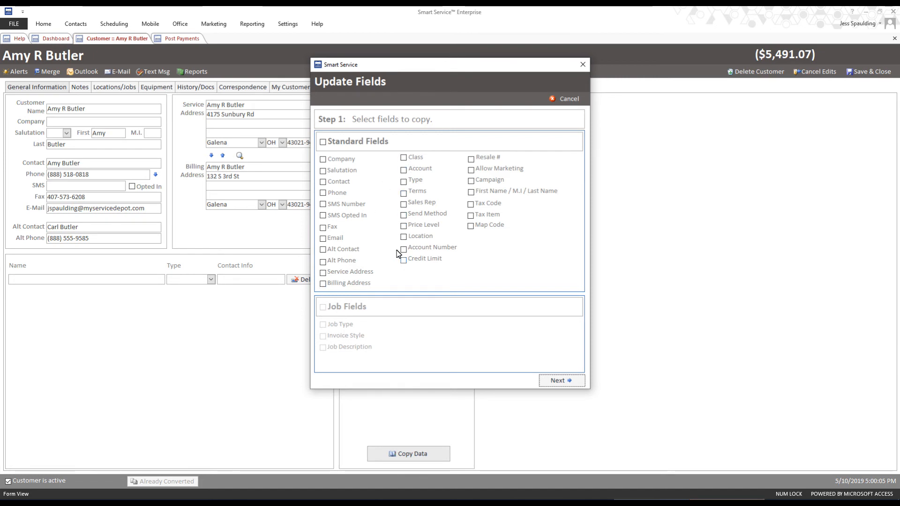
left_click(323, 142)
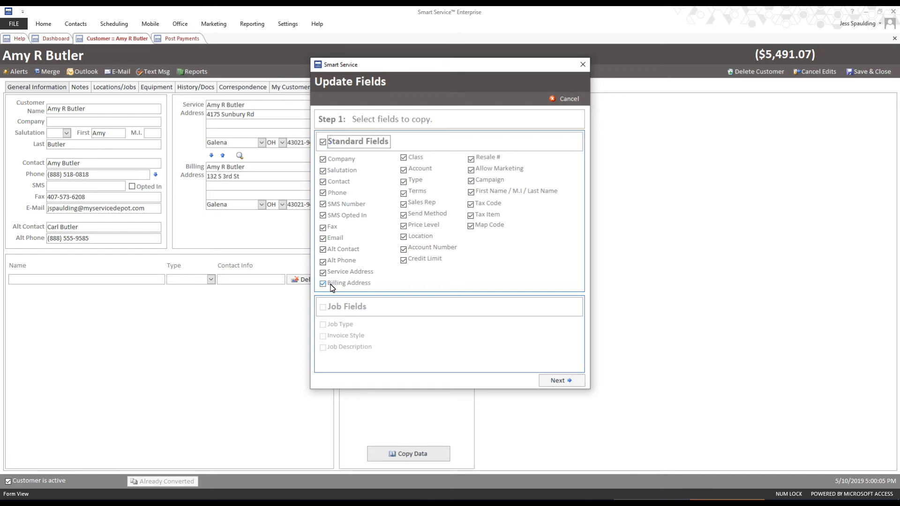
left_click(541, 385)
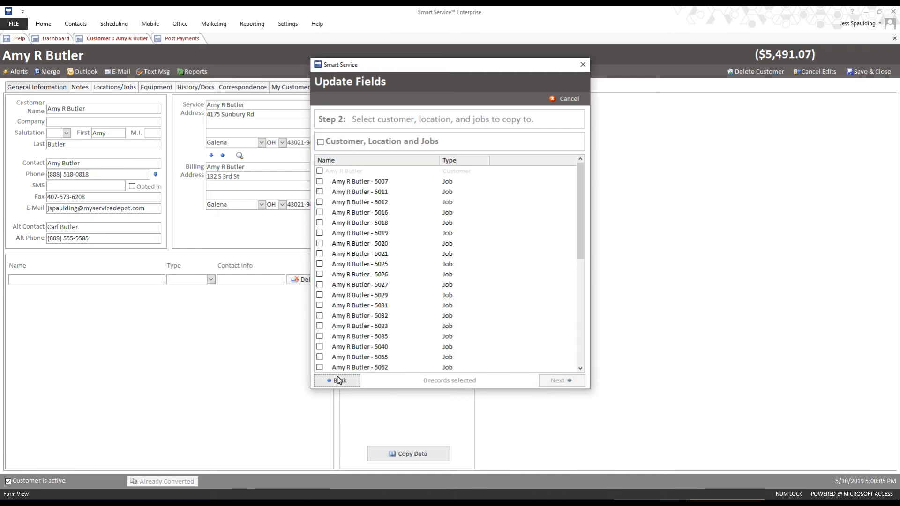
Target the customer, locations and all jobs except 5007, 5012, 5018 and 5020
left_click(321, 143)
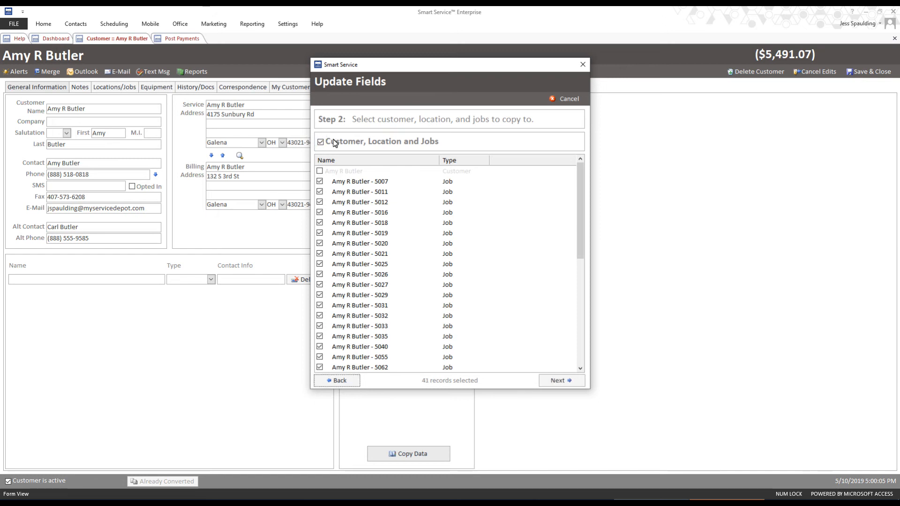
scroll(360, 216, "down", 3)
scroll(360, 216, "down", 5)
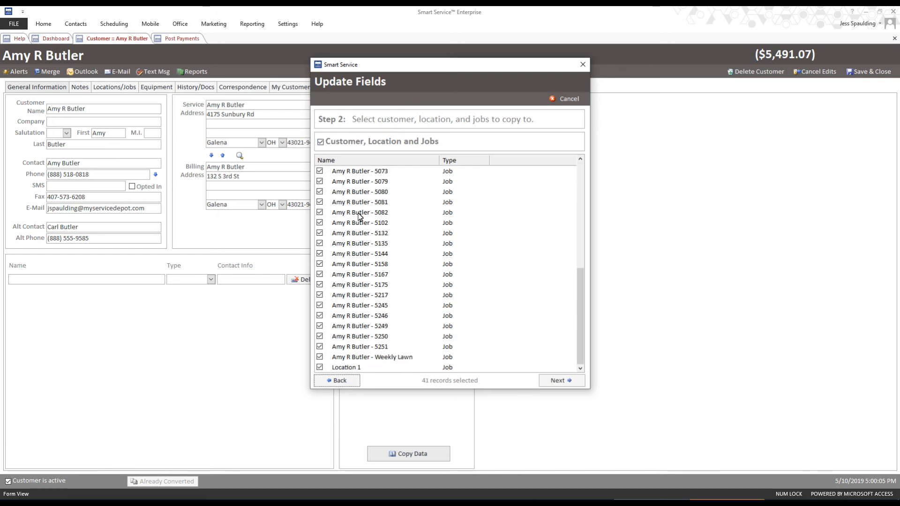
scroll(359, 216, "up", 7)
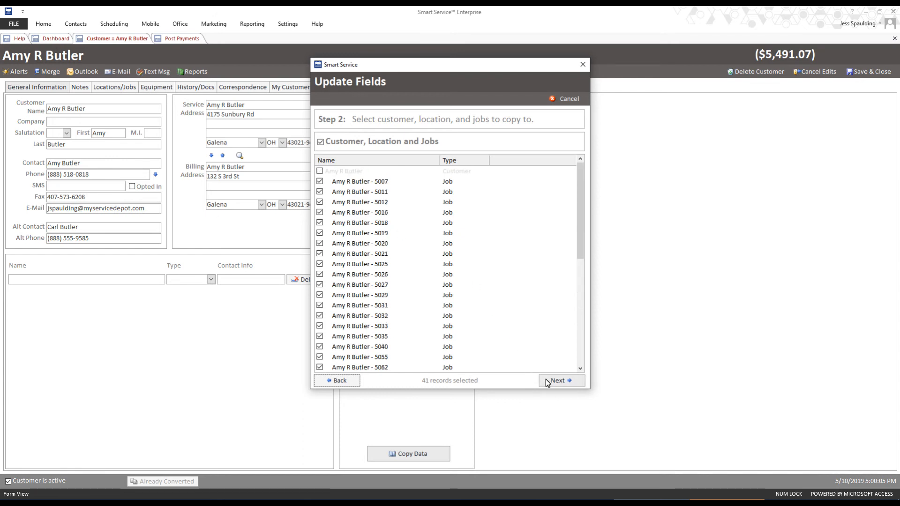
left_click(319, 181)
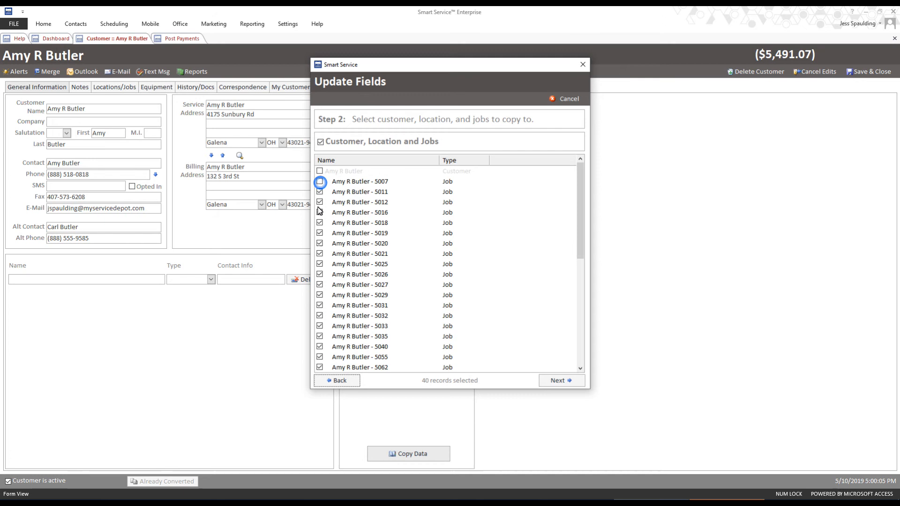
left_click(319, 202)
left_click(320, 223)
left_click(320, 244)
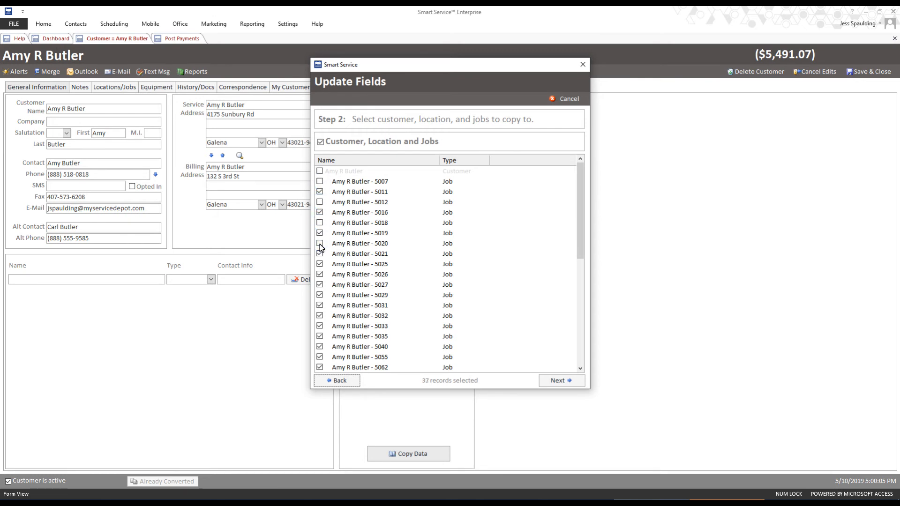
Confirm and run the copy to 37 jobs, then close the finished update
left_click(563, 382)
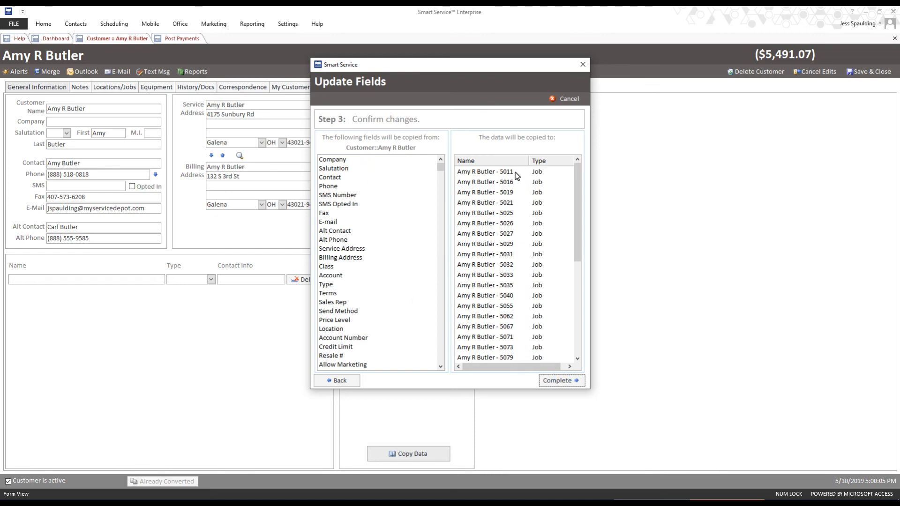
left_click(564, 382)
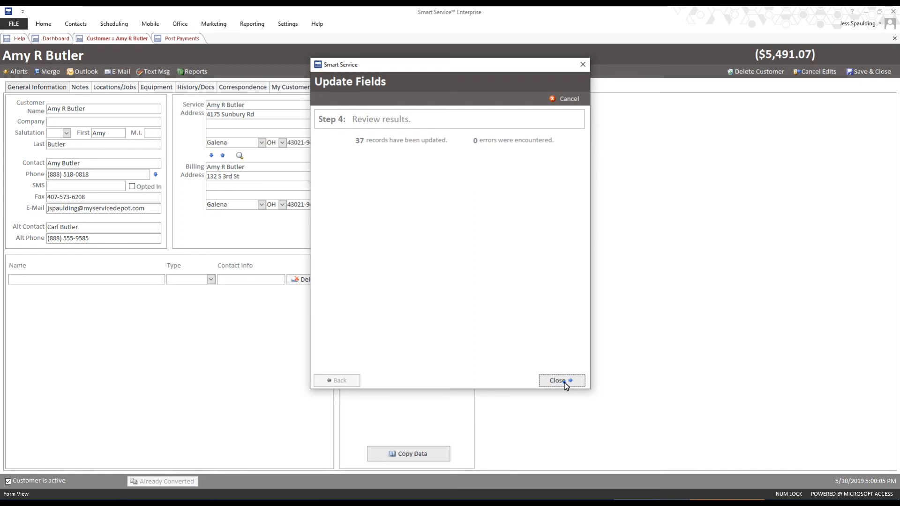
left_click(564, 383)
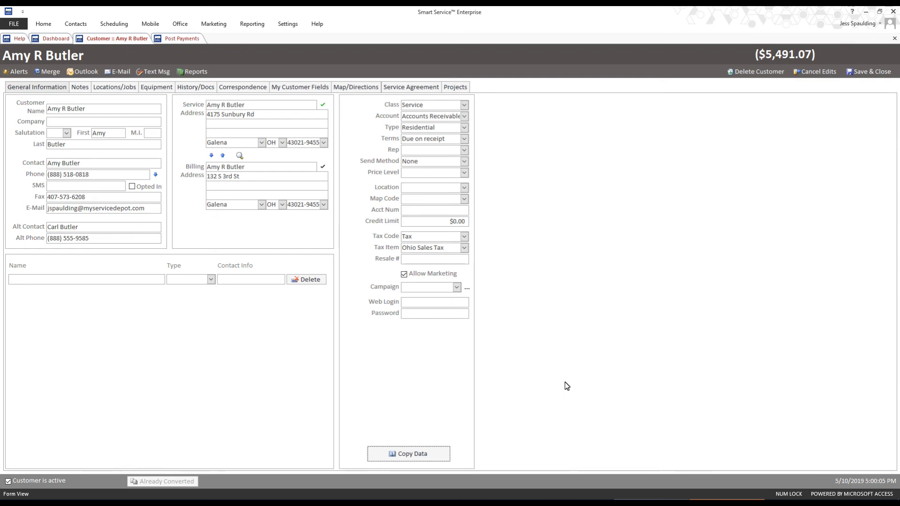
Leave the customer record and go back to the Smart Service Today dashboard
left_click(67, 40)
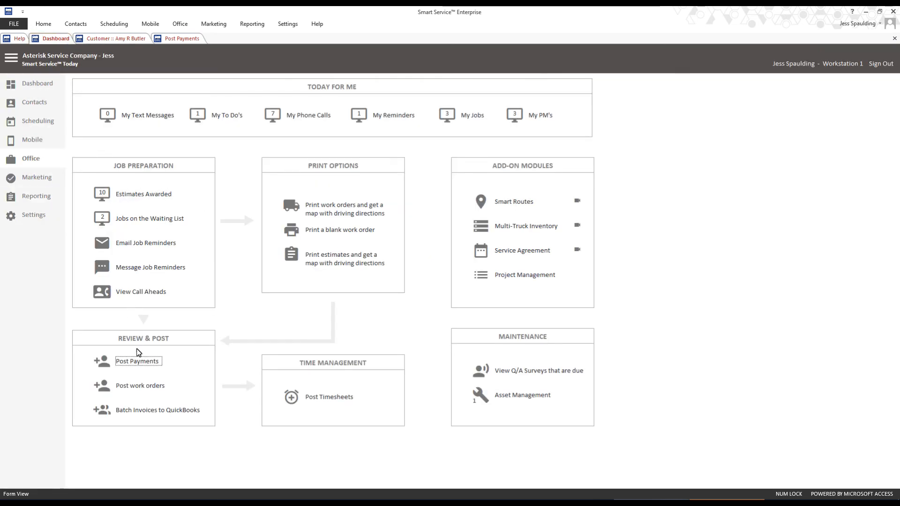
Preview a receipt for job 5245's $45.00 debit card payment from Post Payments
left_click(185, 39)
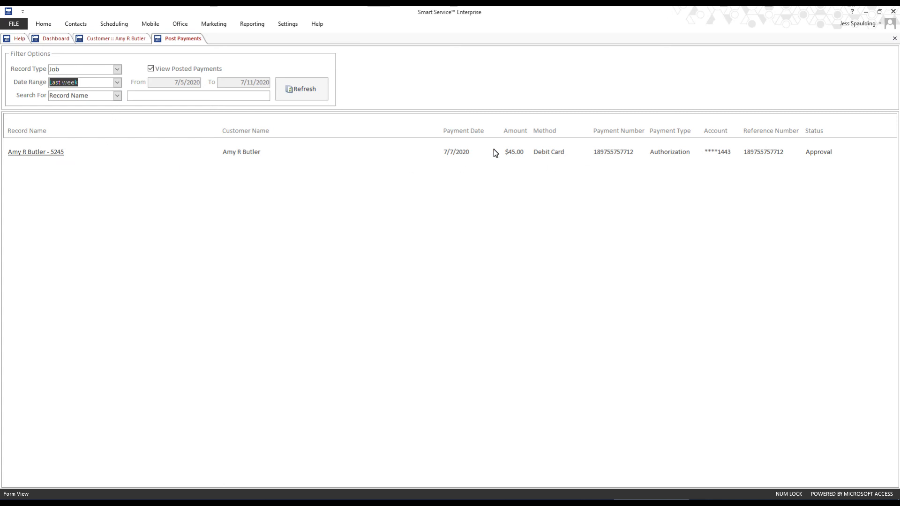
double_click(745, 155)
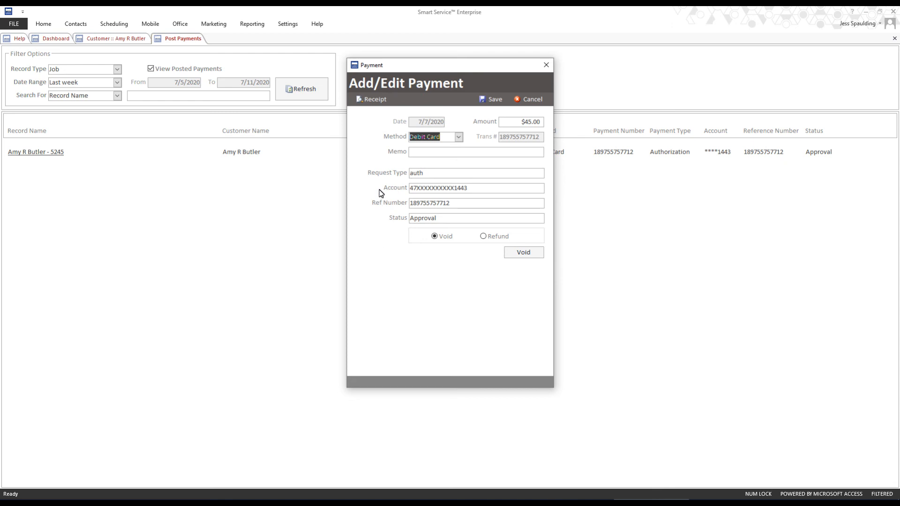
left_click(370, 101)
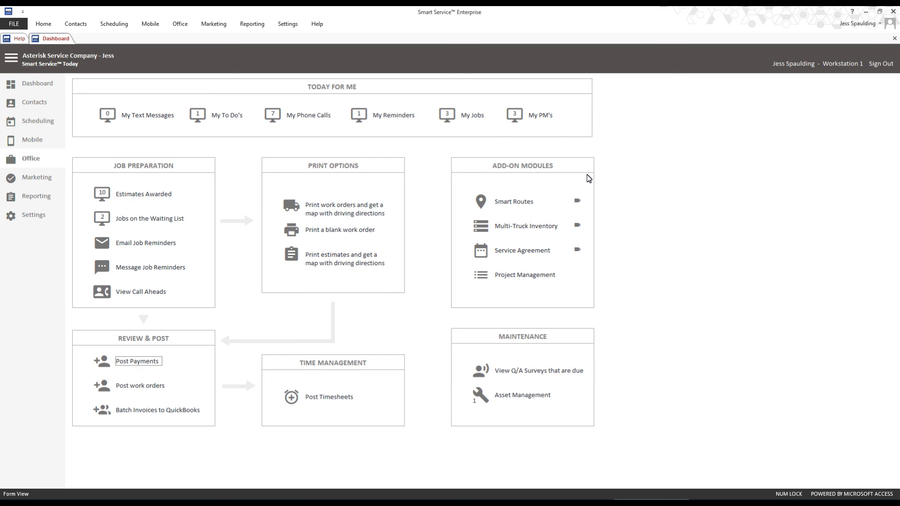
Add a Job Exception column to the History report Jobs in detail by status
left_click(37, 196)
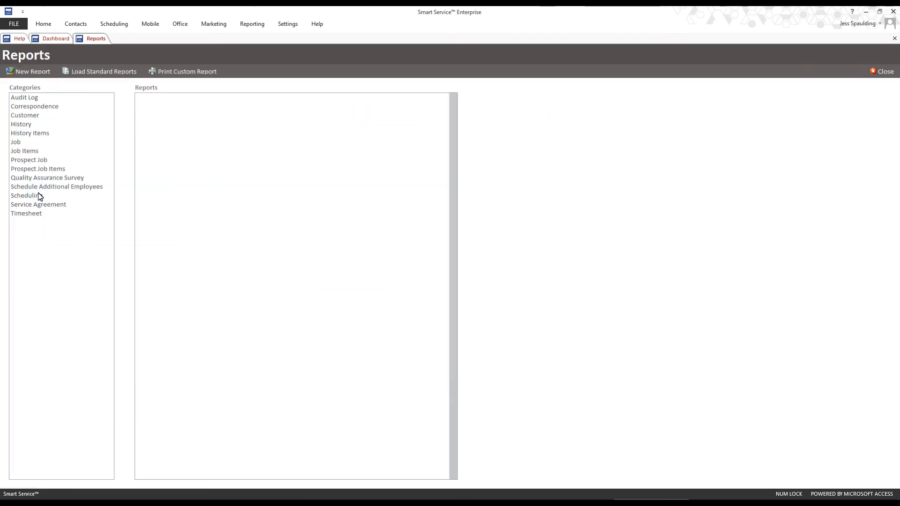
left_click(28, 125)
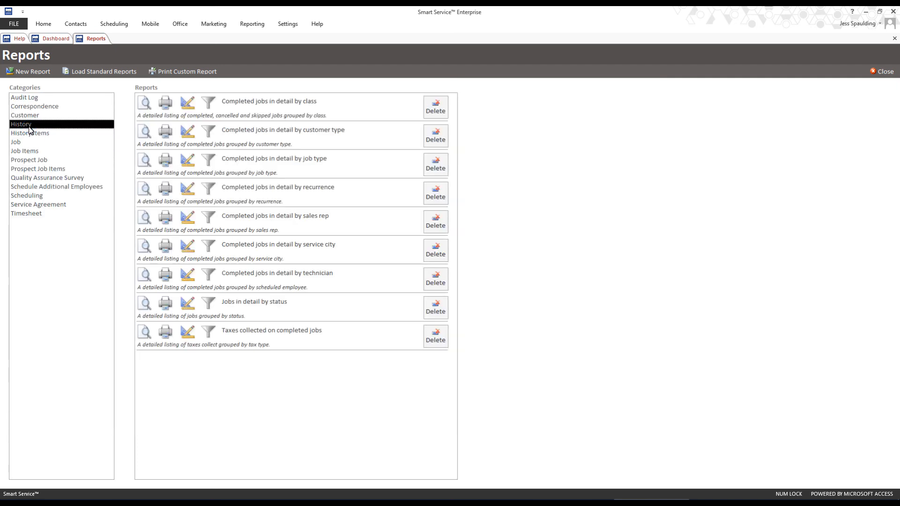
left_click(189, 307)
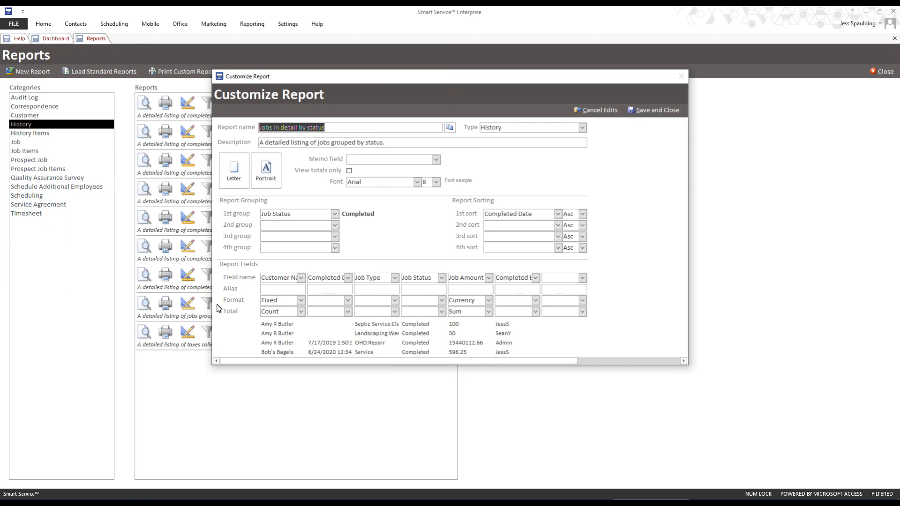
left_click(582, 278)
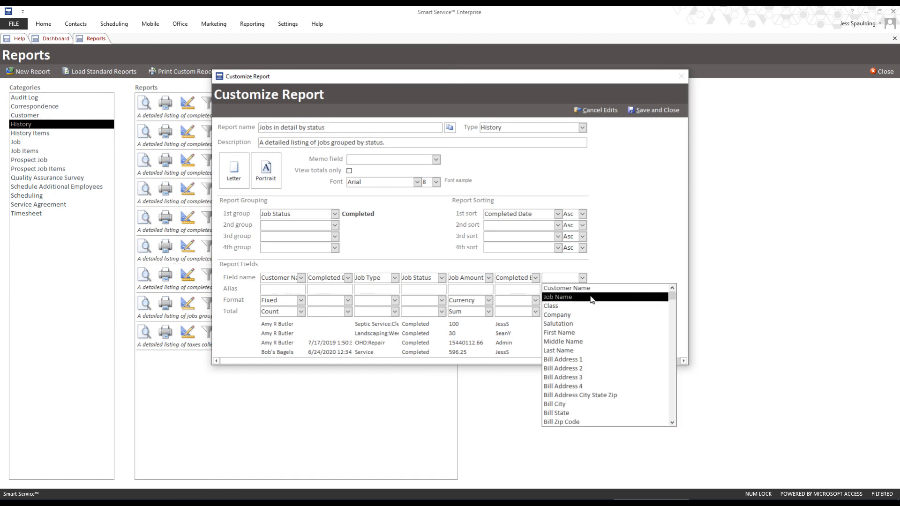
left_click_drag(670, 298, 669, 327)
scroll(669, 327, "down", 5)
scroll(669, 327, "down", 2)
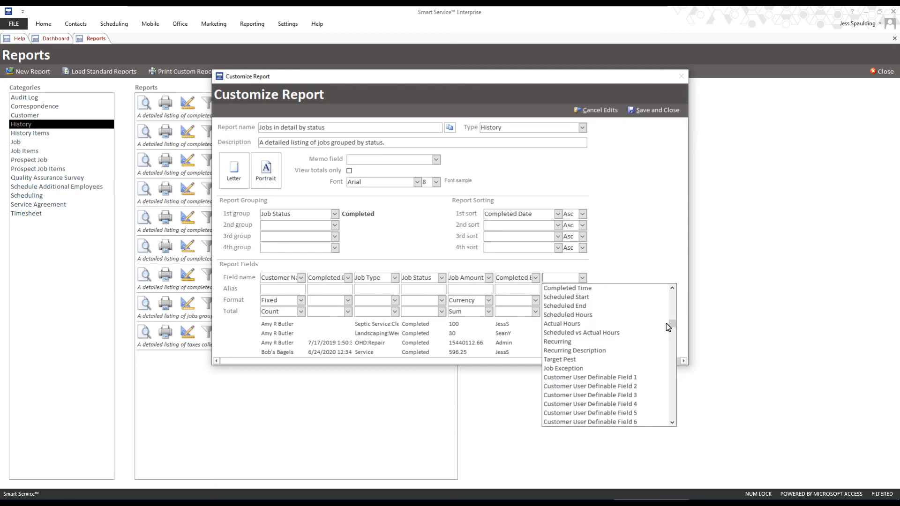
left_click(611, 368)
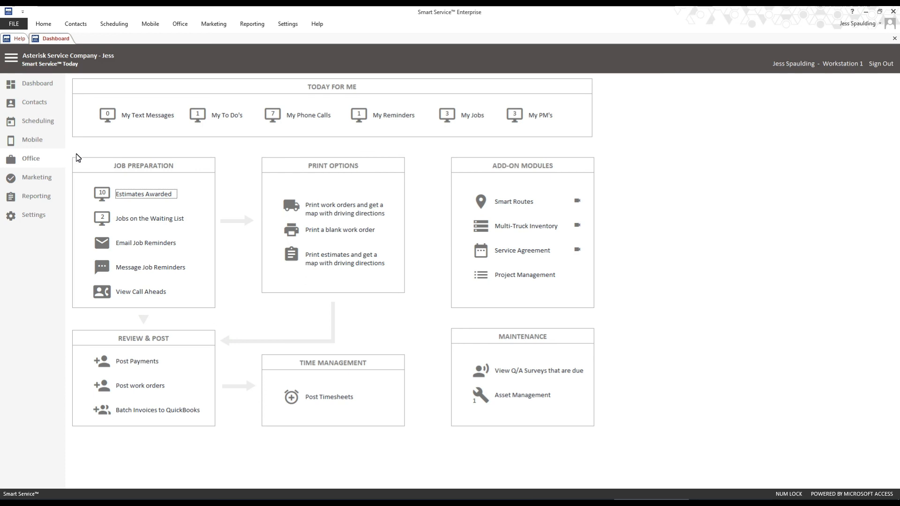
Open View Application Log from the Company settings to see the iFleet entries
left_click(34, 216)
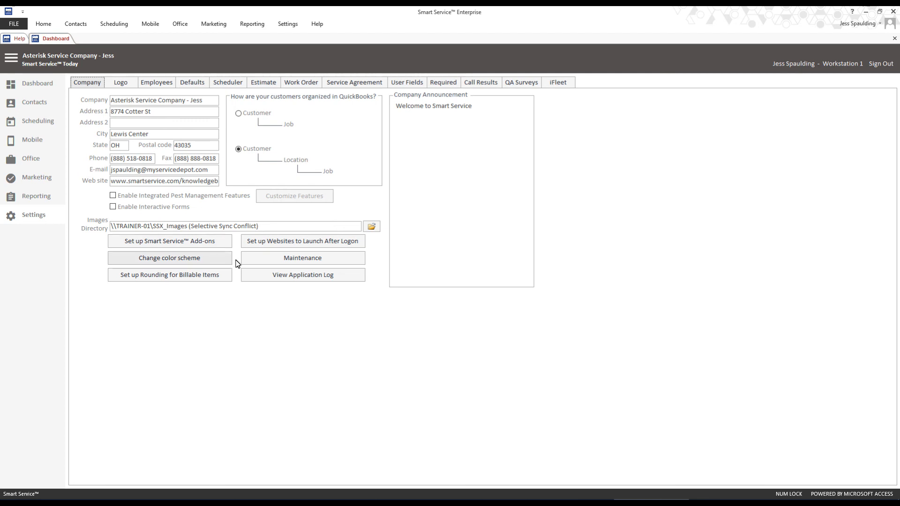
left_click(261, 279)
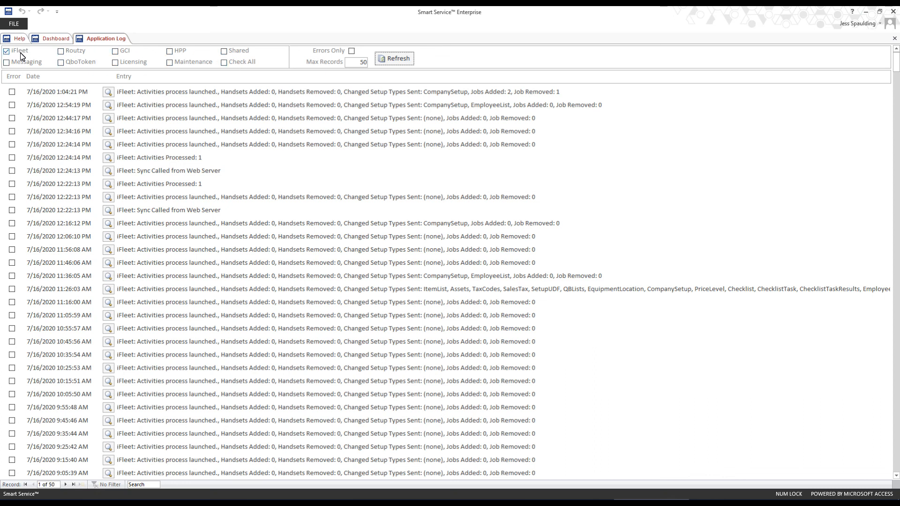
Include every log source and restrict the Application Log to error entries only
left_click(224, 63)
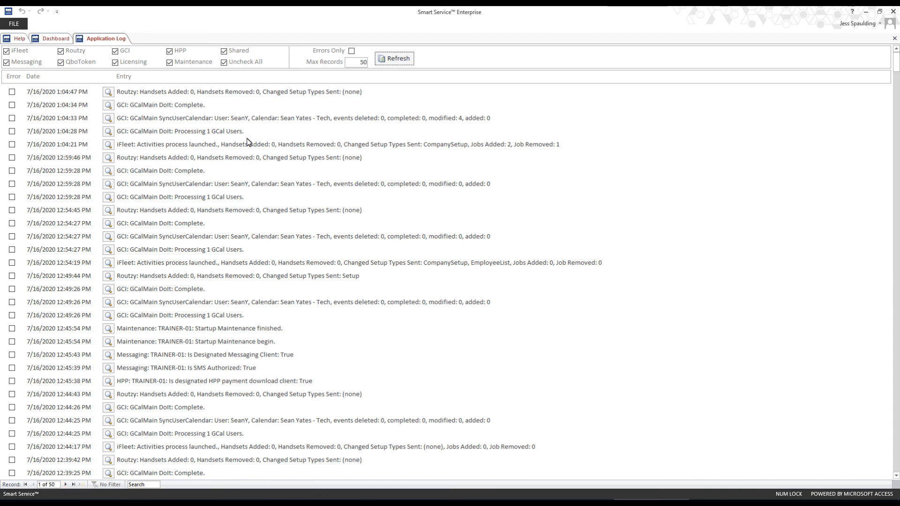
left_click(352, 51)
left_click(352, 53)
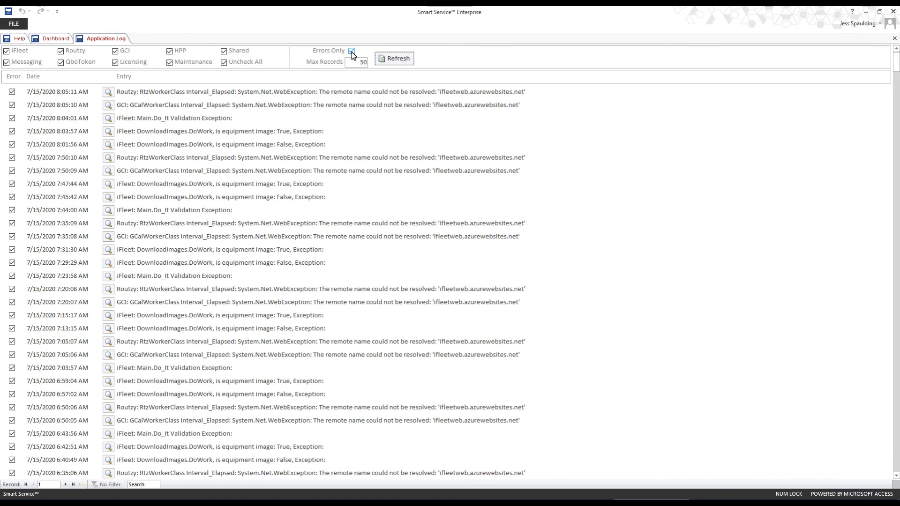